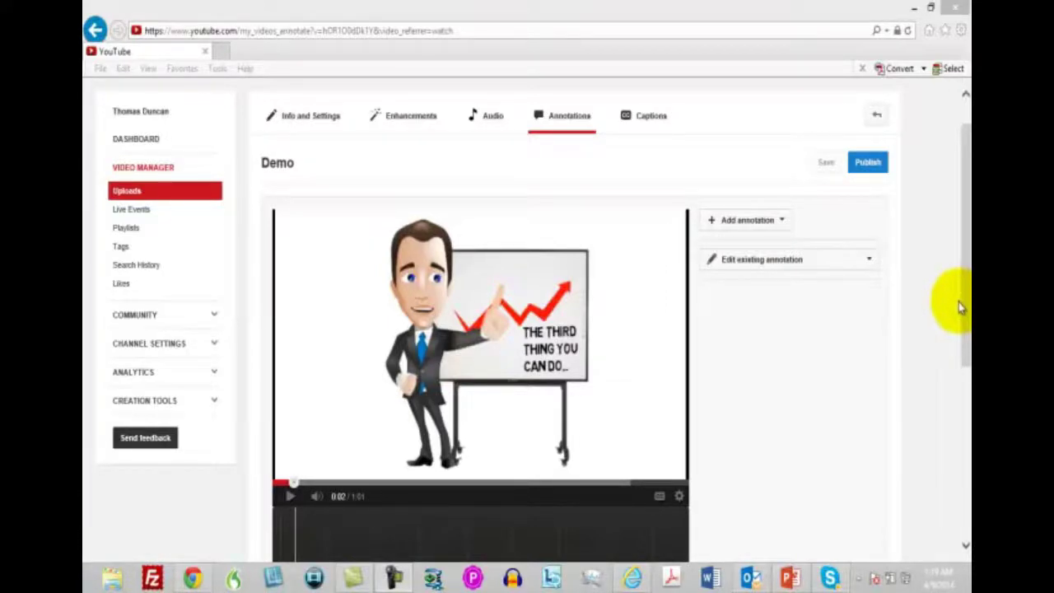
Add a Spotlight annotation to the video and fit it around the "The third thing you can do..." text on the whiteboard
{"action": "left_click", "coordinate": [732, 221]}
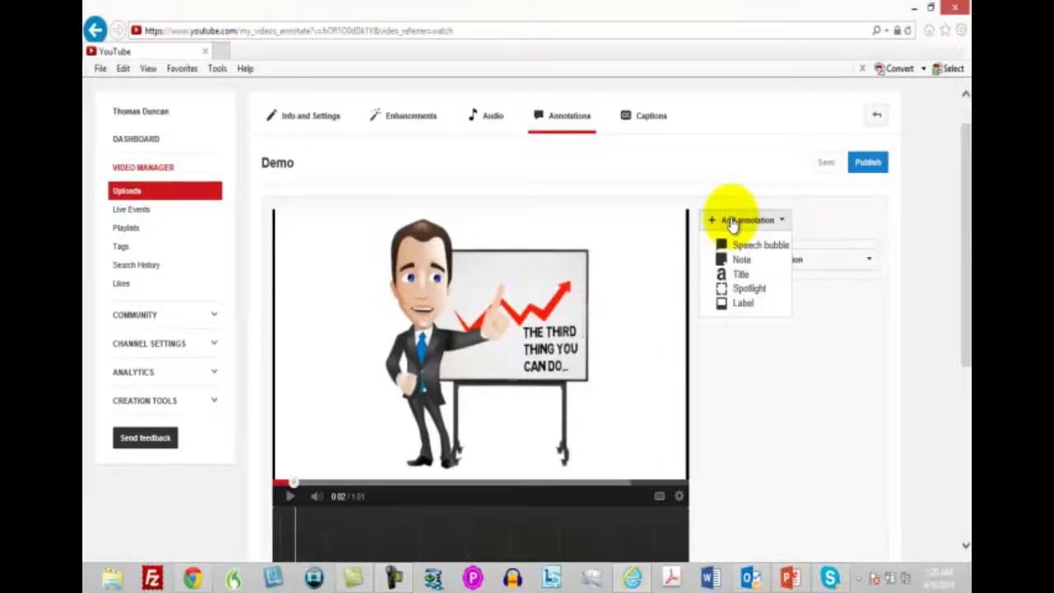
{"action": "left_click", "coordinate": [745, 290]}
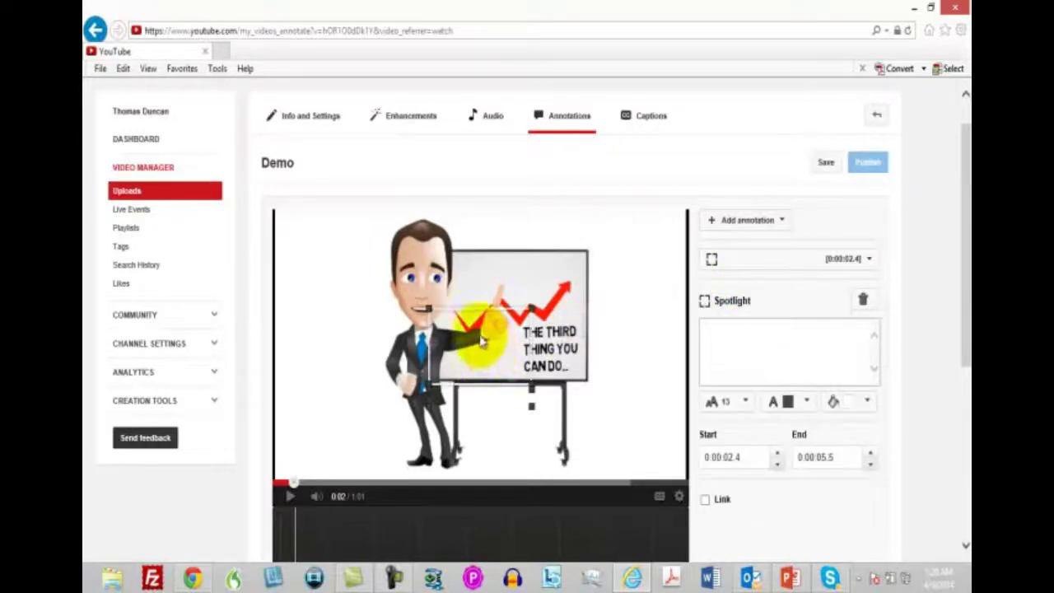
{"action": "left_click_drag", "start_coordinate": [534, 332], "coordinate": [621, 330]}
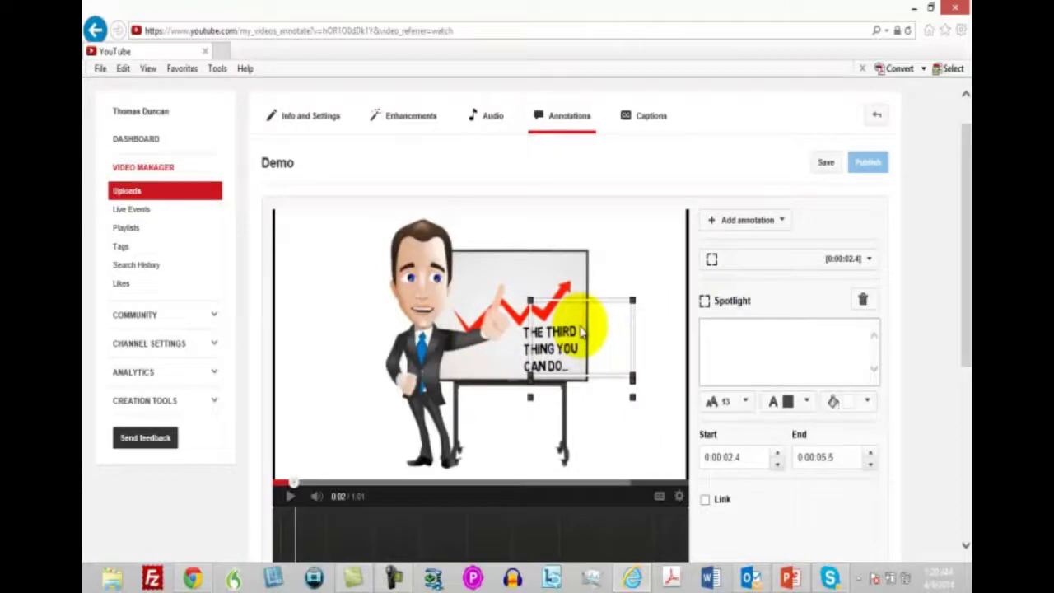
{"action": "mouse_move", "coordinate": [632, 381]}
{"action": "left_mouse_down"}
{"action": "mouse_move", "coordinate": [607, 376]}
{"action": "mouse_move", "coordinate": [601, 346]}
{"action": "mouse_move", "coordinate": [576, 354]}
{"action": "left_mouse_up"}
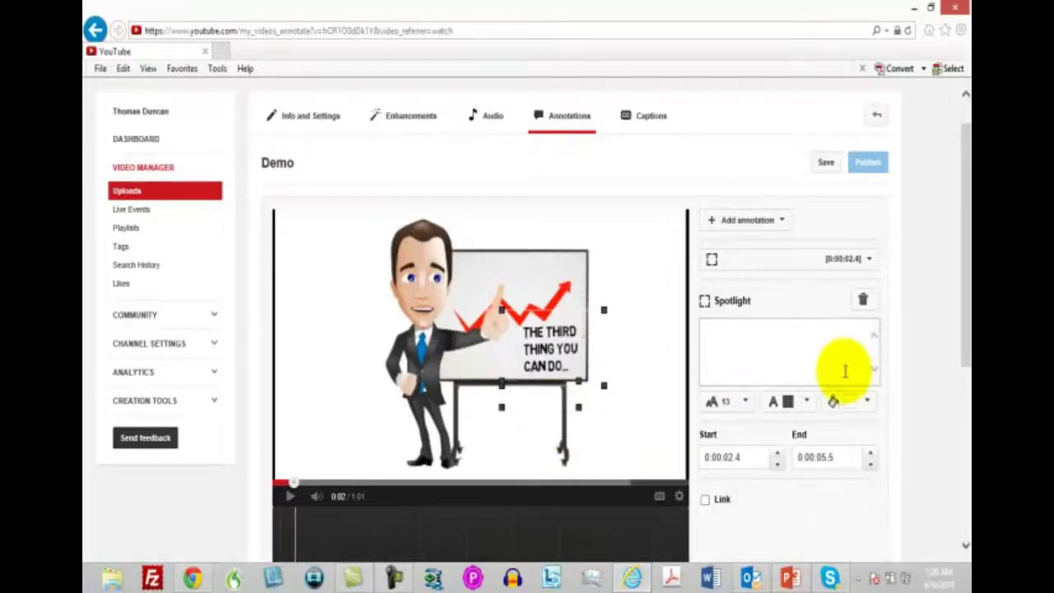
Extend the Spotlight annotation on the timeline so that it ends at 0:00:30.2
{"action": "left_click_drag", "start_coordinate": [960, 339], "coordinate": [967, 372]}
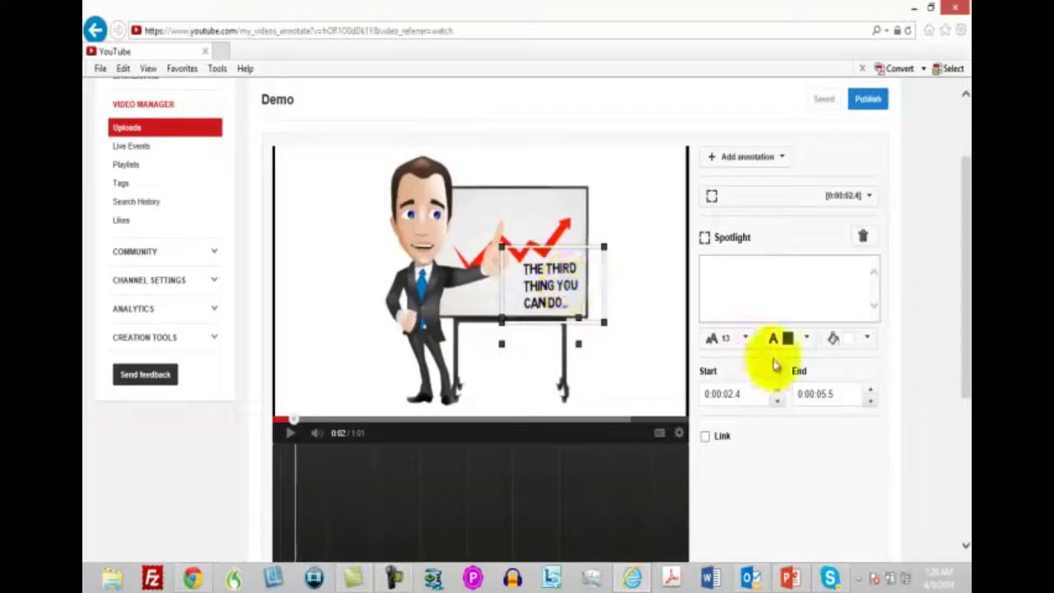
{"action": "left_click_drag", "start_coordinate": [963, 295], "coordinate": [960, 334]}
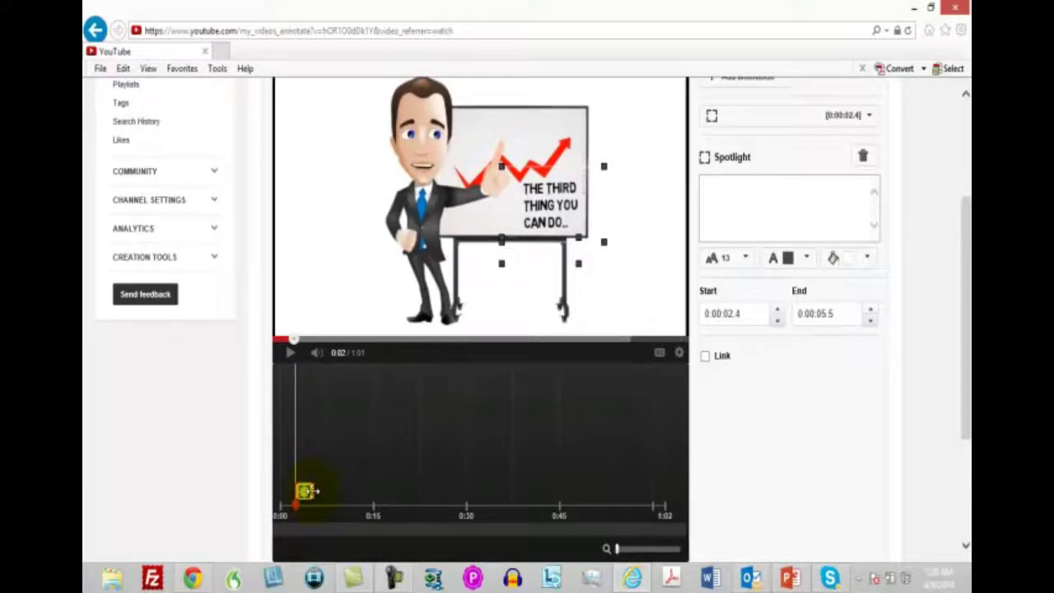
{"action": "left_click_drag", "start_coordinate": [313, 491], "coordinate": [468, 492]}
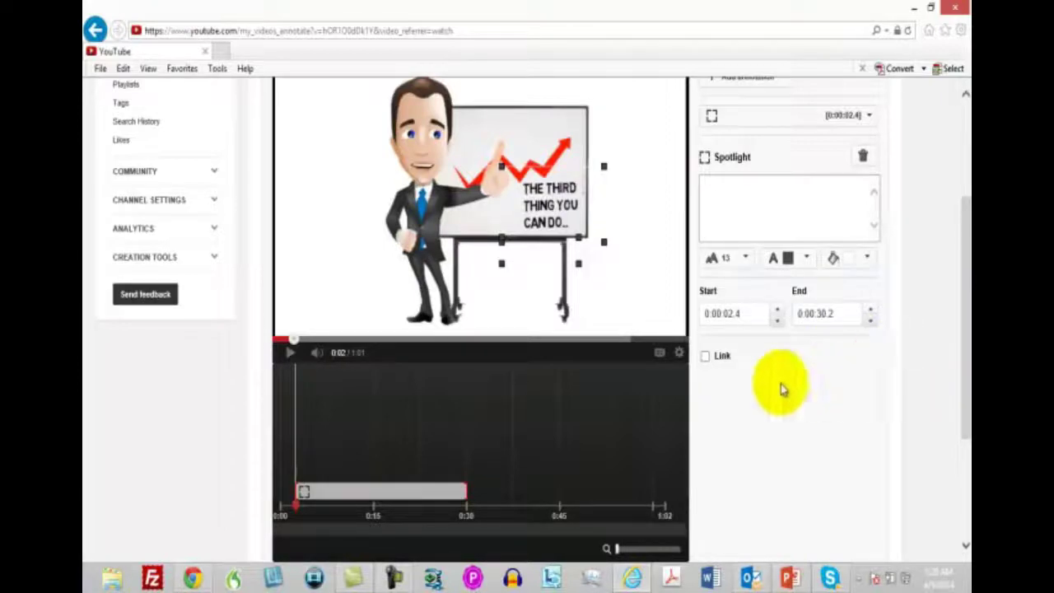
Enable the link for the Spotlight annotation and display the available link types, including Associated Website
{"action": "left_click", "coordinate": [704, 356]}
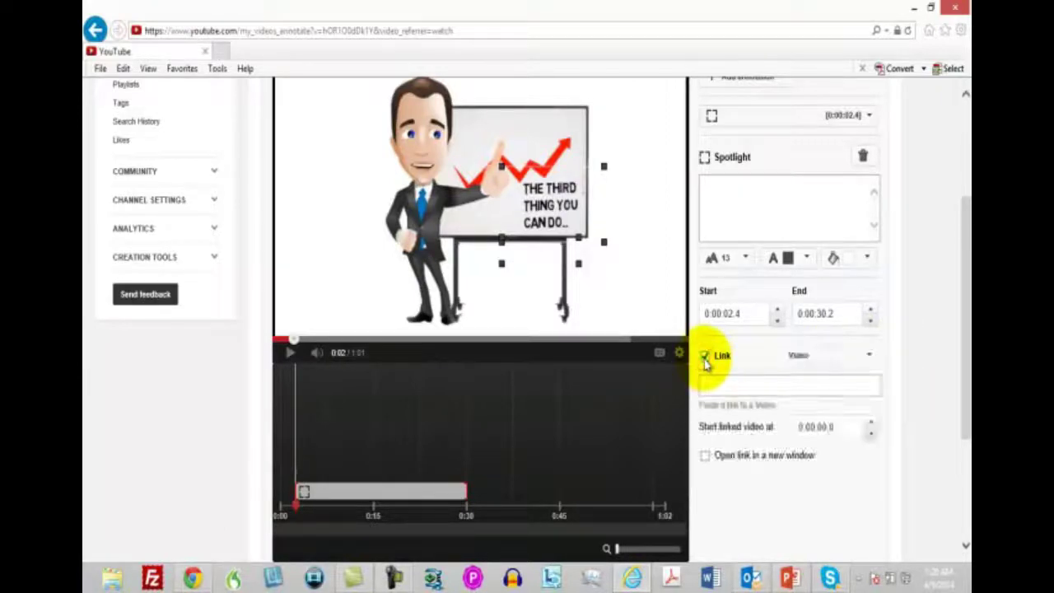
{"action": "left_click", "coordinate": [874, 356]}
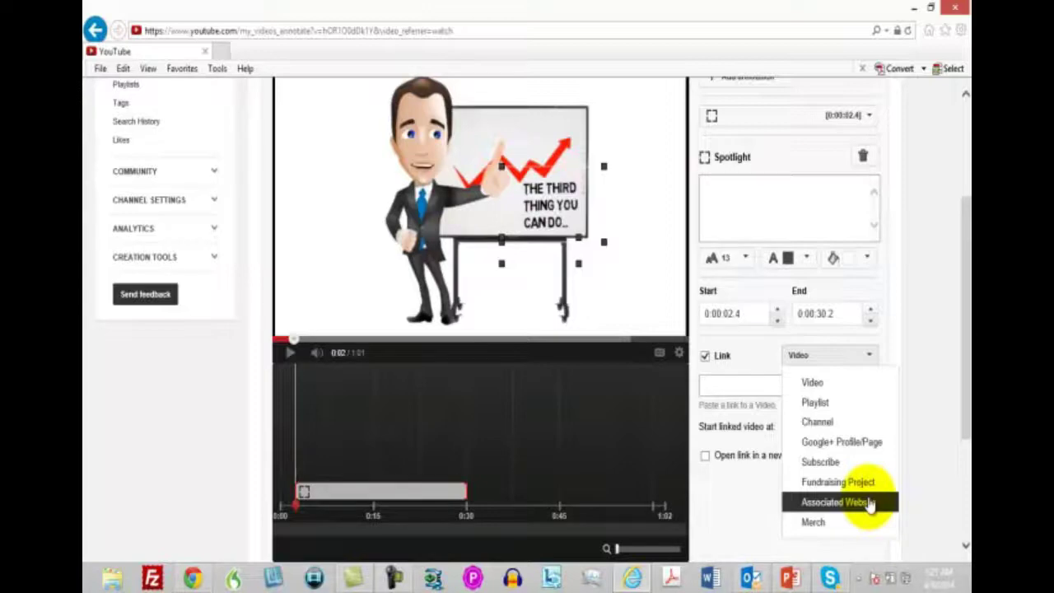
View the channel's analytics, going from the overview to the audience retention report and the annotations report
{"action": "left_click", "coordinate": [213, 232]}
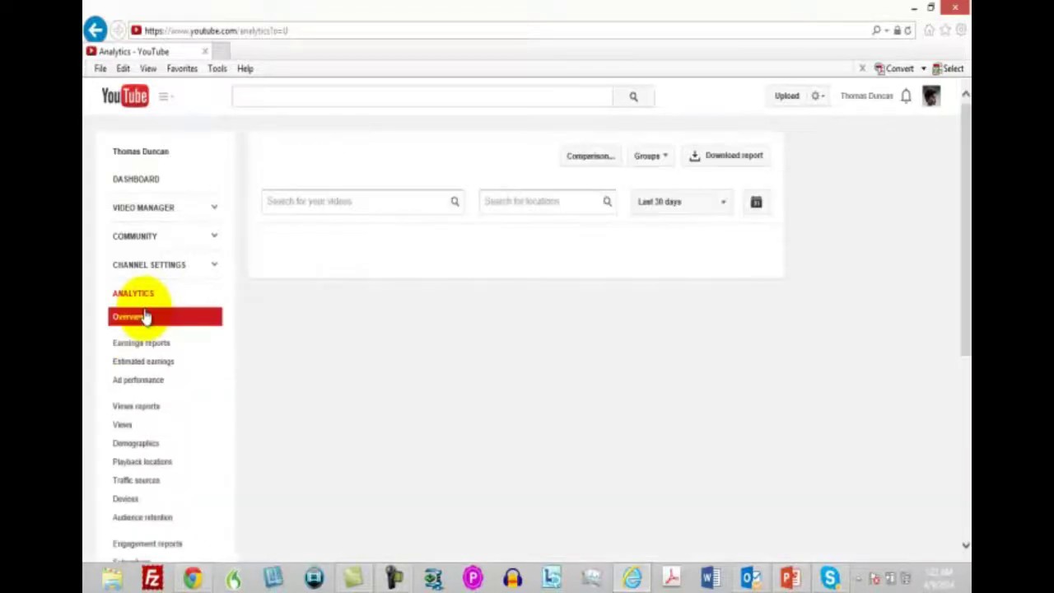
{"action": "left_click", "coordinate": [142, 462]}
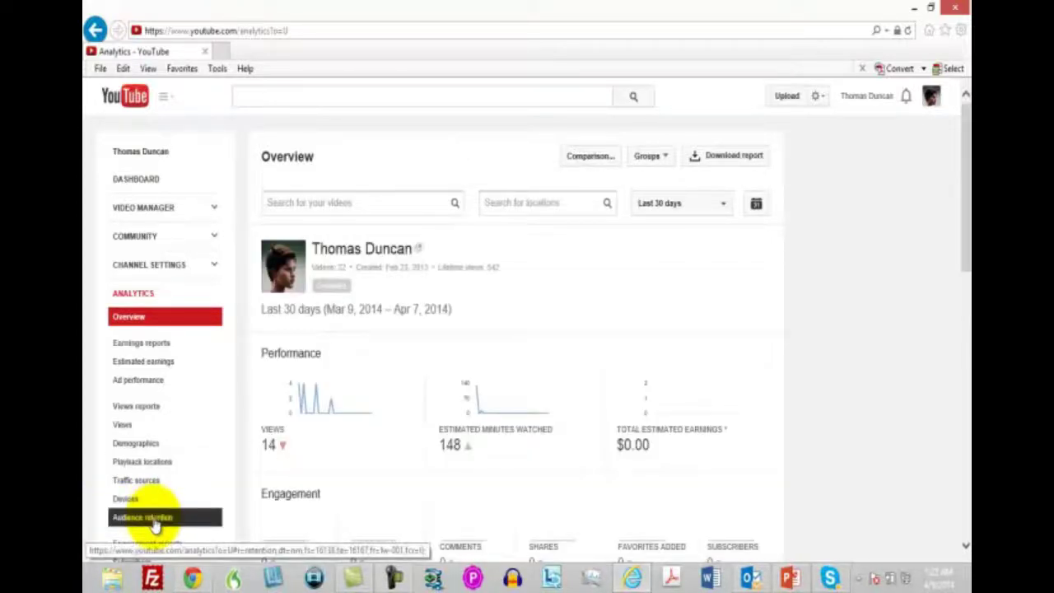
{"action": "left_click", "coordinate": [152, 521]}
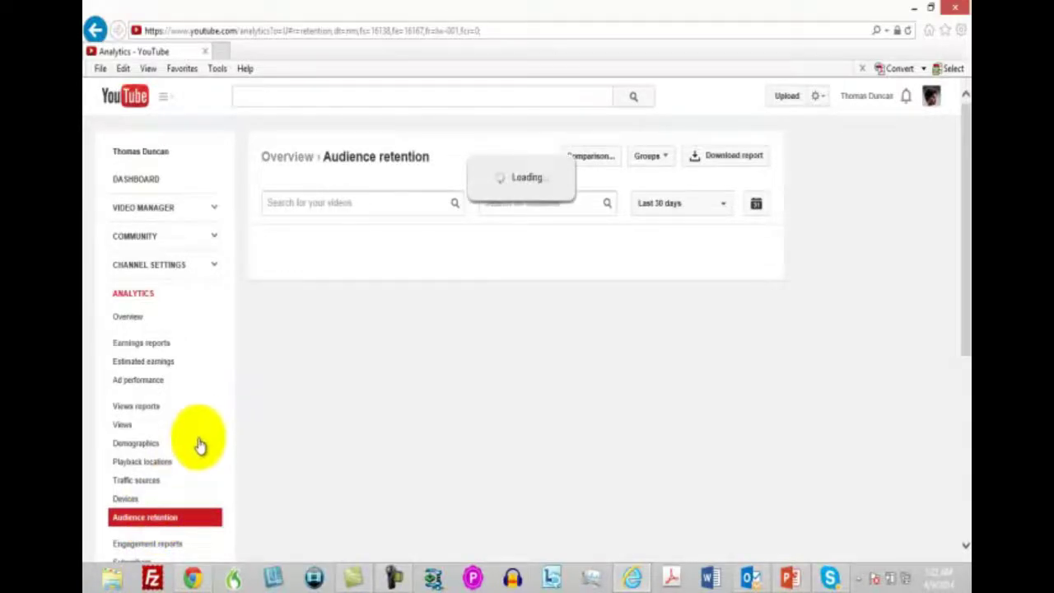
{"action": "scroll", "coordinate": [200, 445], "scroll_direction": "down", "scroll_amount": 3}
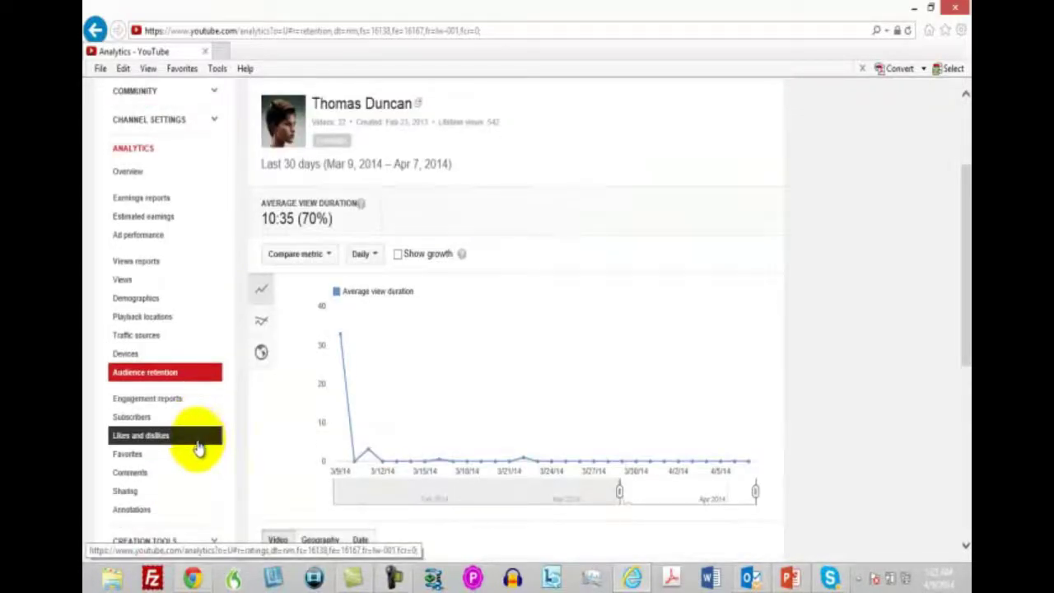
{"action": "left_click", "coordinate": [139, 512]}
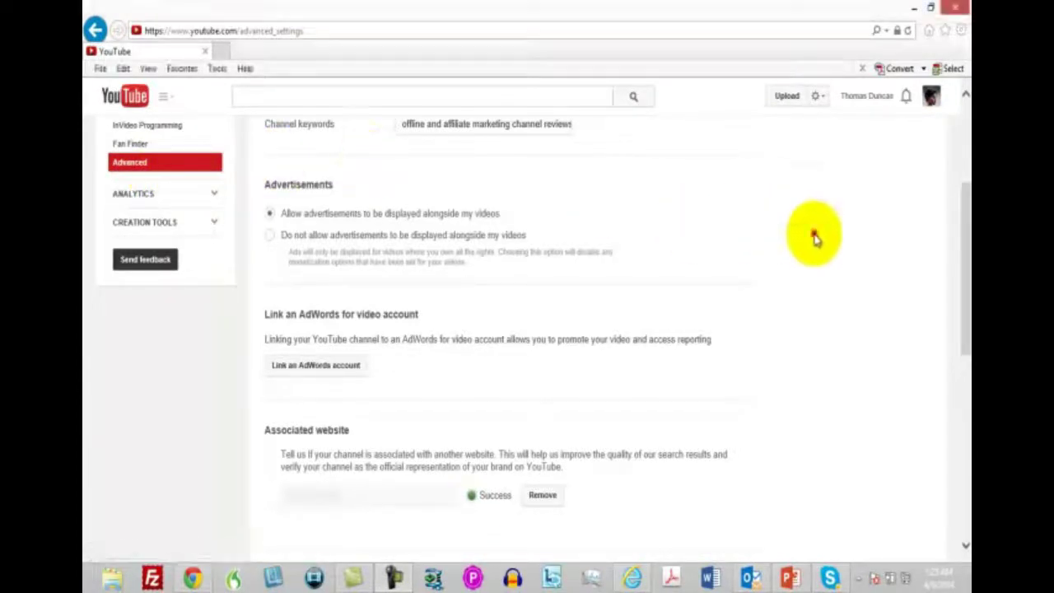
Review the channel's advanced settings, including the channel keywords, advertisements and associated website sections
{"action": "scroll", "coordinate": [811, 236], "scroll_direction": "up", "scroll_amount": 2}
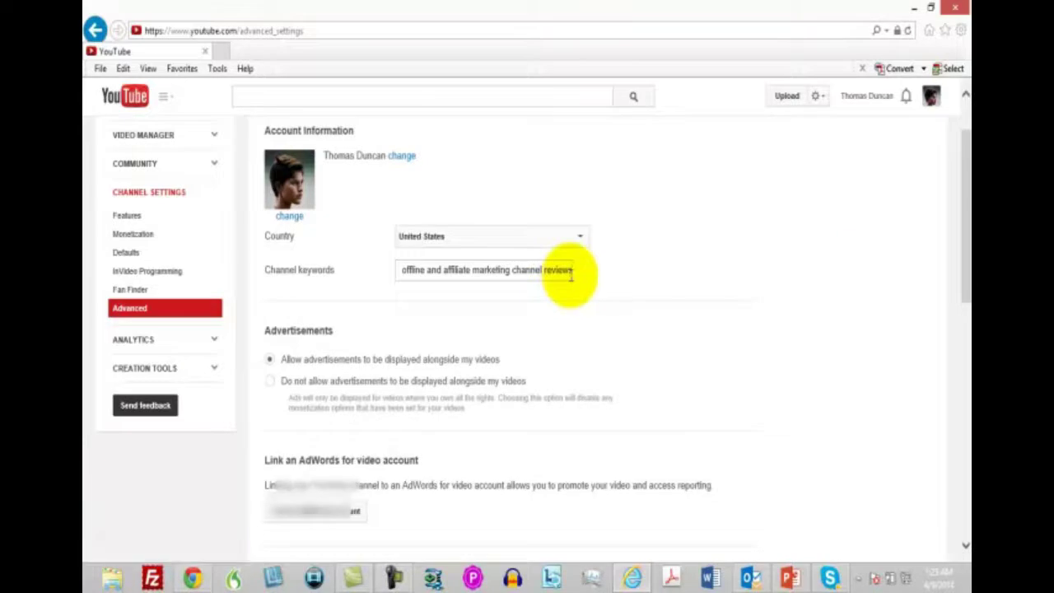
{"action": "scroll", "coordinate": [568, 276], "scroll_direction": "down", "scroll_amount": 4}
{"action": "scroll", "coordinate": [570, 279], "scroll_direction": "down", "scroll_amount": 1}
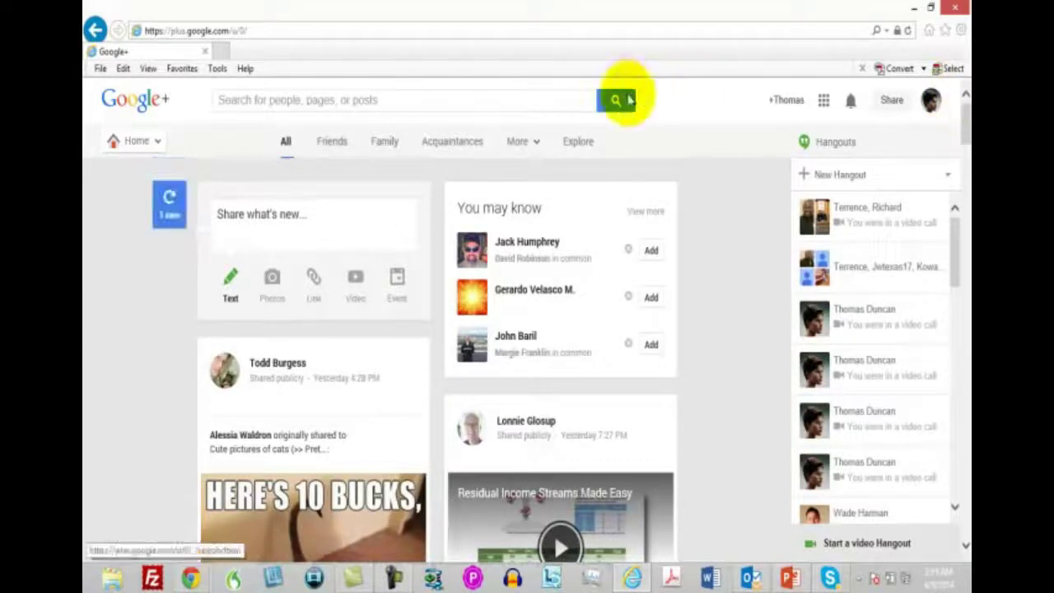
Go to the Google+ Hangouts page and start creating a Hangout On Air
{"action": "mouse_move", "coordinate": [153, 146]}
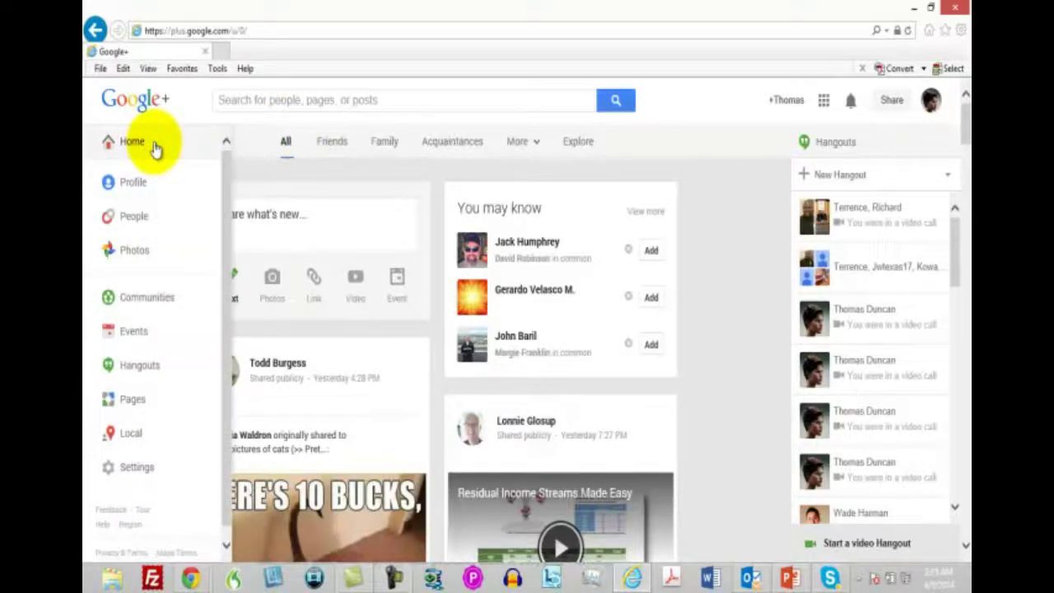
{"action": "left_click", "coordinate": [142, 367]}
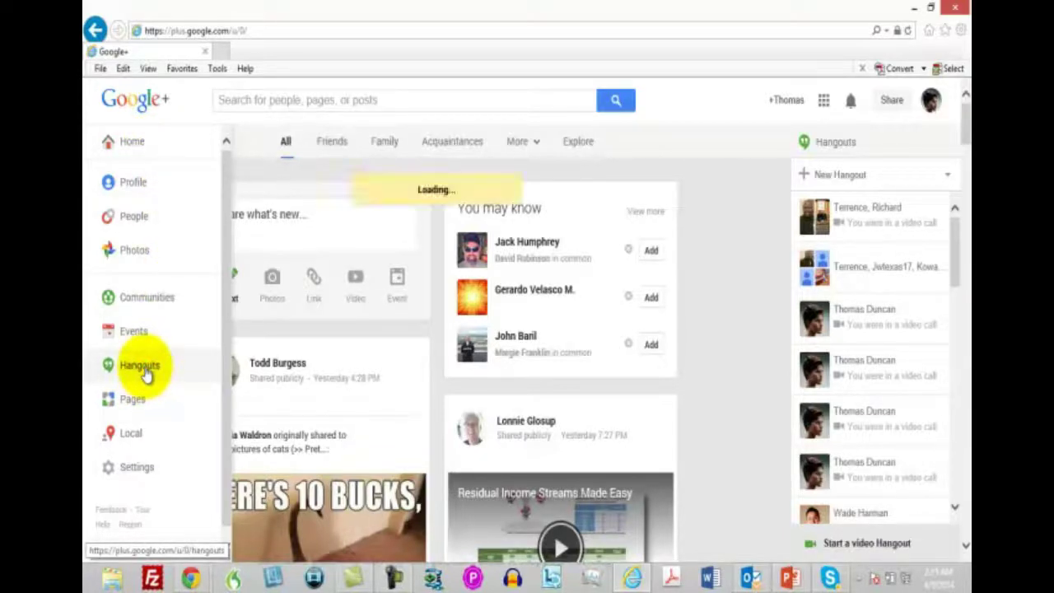
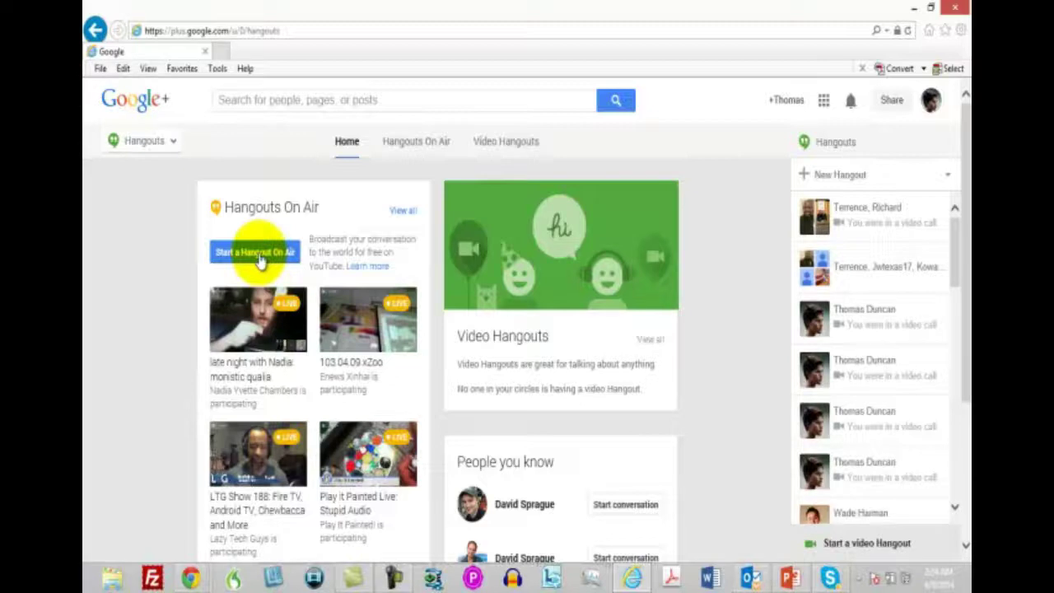
{"action": "left_click", "coordinate": [259, 258]}
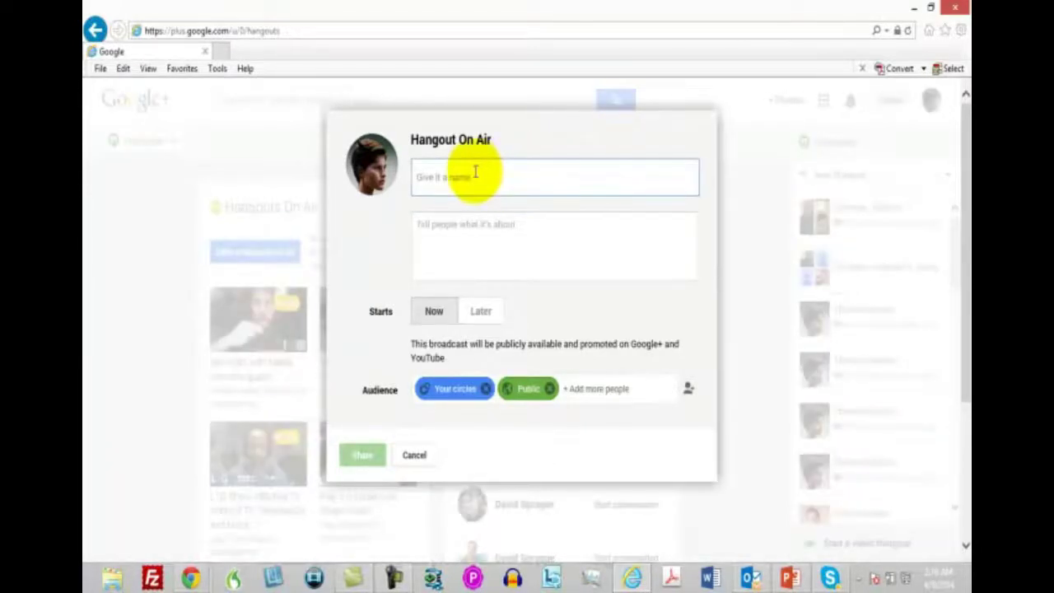
Name the Hangout On Air "Test Hangout"
{"action": "left_click", "coordinate": [473, 170]}
{"action": "type", "text": "Test Hous"}
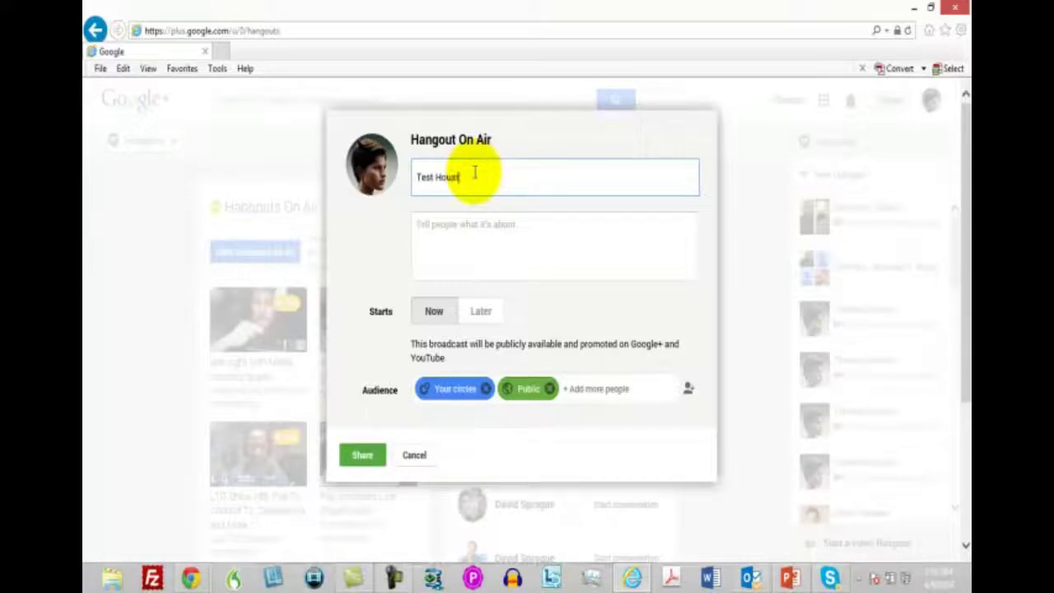
{"action": "key", "text": "BackSpace"}
{"action": "key", "text": "BackSpace"}
{"action": "key", "text": "BackSpace"}
{"action": "type", "text": "angout"}
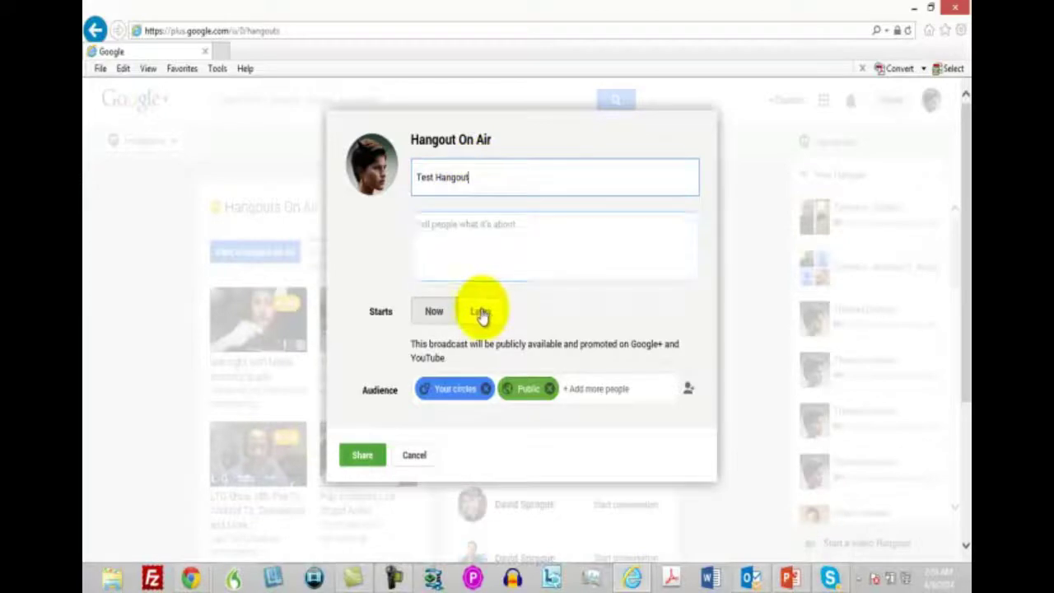
Copy the name "Test Hangout" into the hangout's description
{"action": "left_click", "coordinate": [466, 173]}
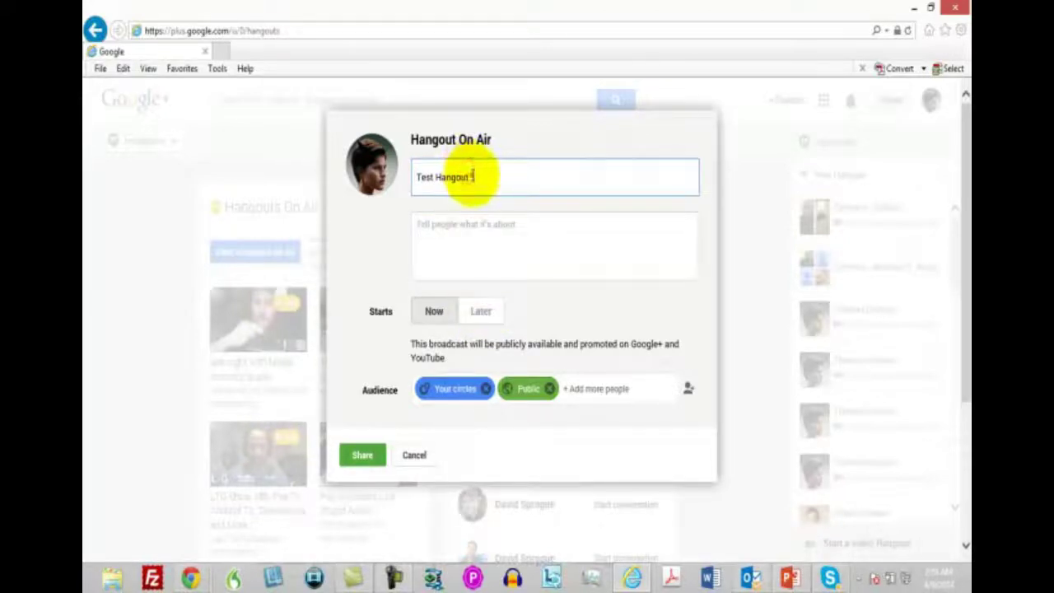
{"action": "left_click_drag", "start_coordinate": [466, 173], "coordinate": [380, 189]}
{"action": "key", "text": "ctrl+c"}
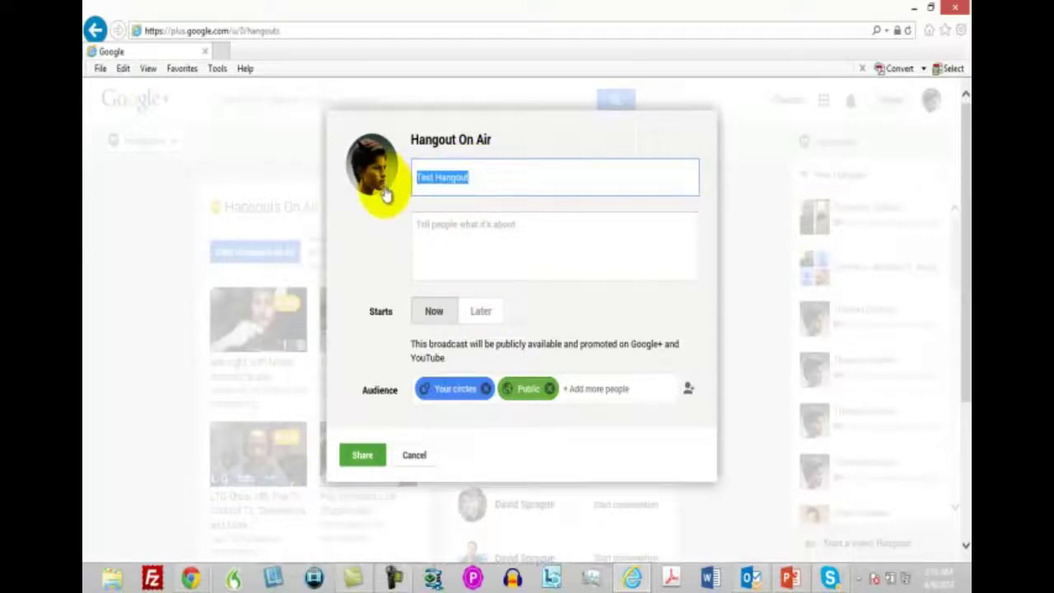
{"action": "left_click", "coordinate": [452, 221]}
{"action": "key", "text": "ctrl+v"}
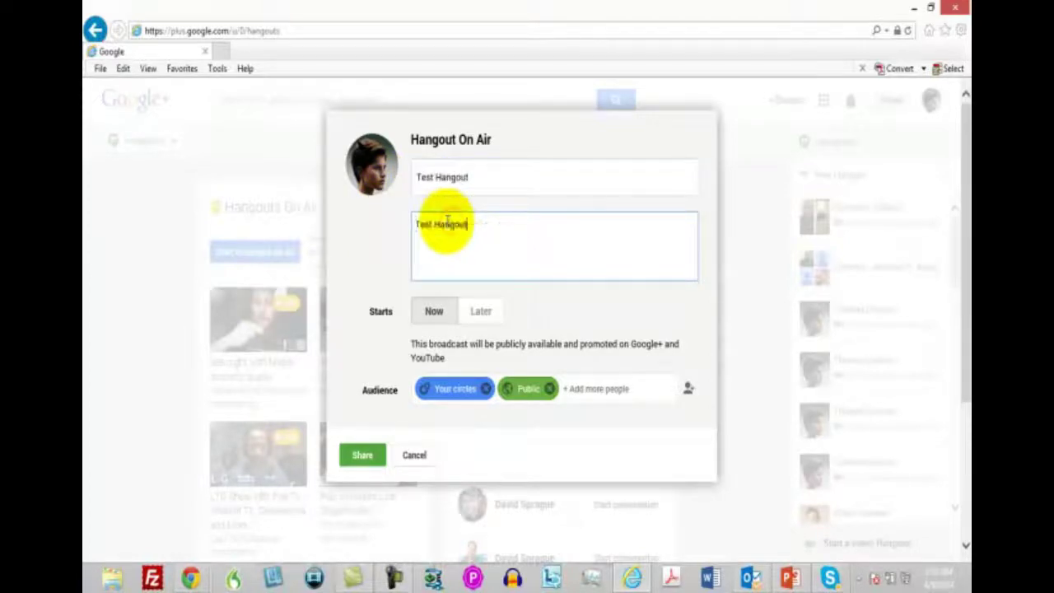
Set the hangout to start later and limit its audience to Your circles, without Public
{"action": "left_click", "coordinate": [476, 311]}
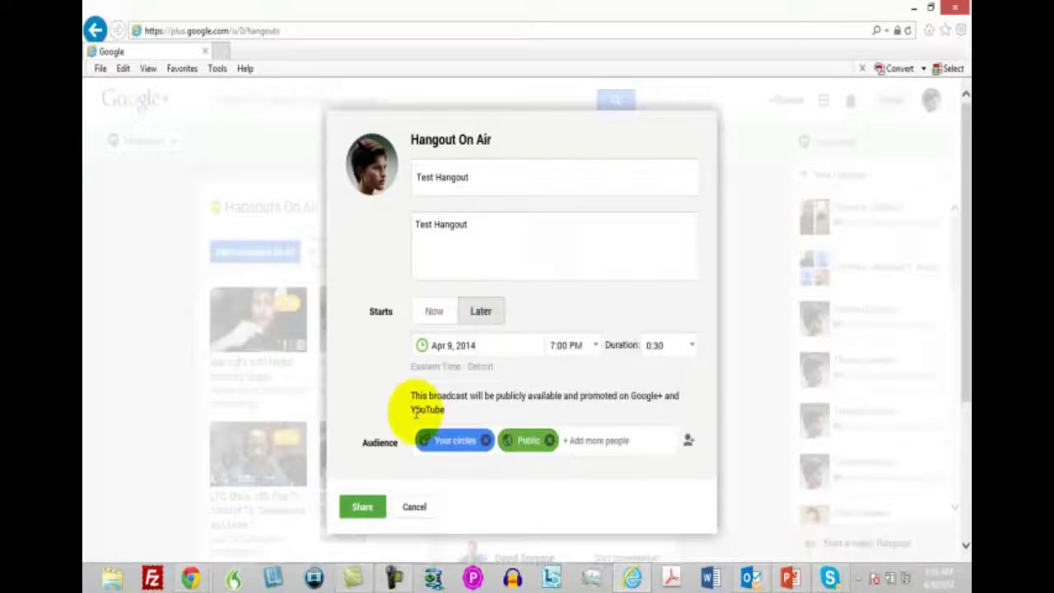
{"action": "left_click", "coordinate": [549, 441]}
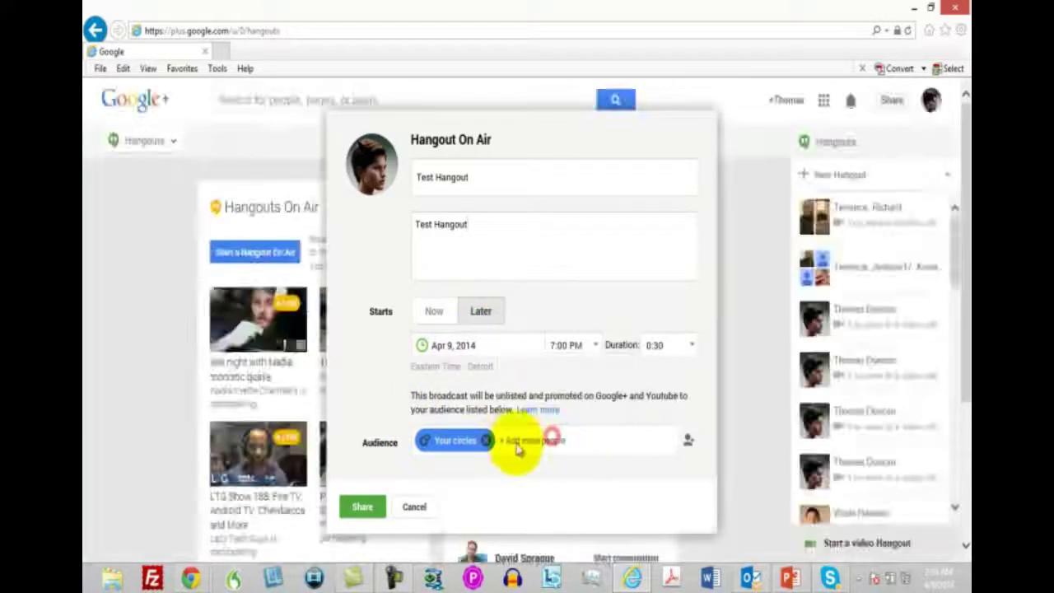
{"action": "left_click", "coordinate": [487, 448]}
{"action": "left_click", "coordinate": [485, 440]}
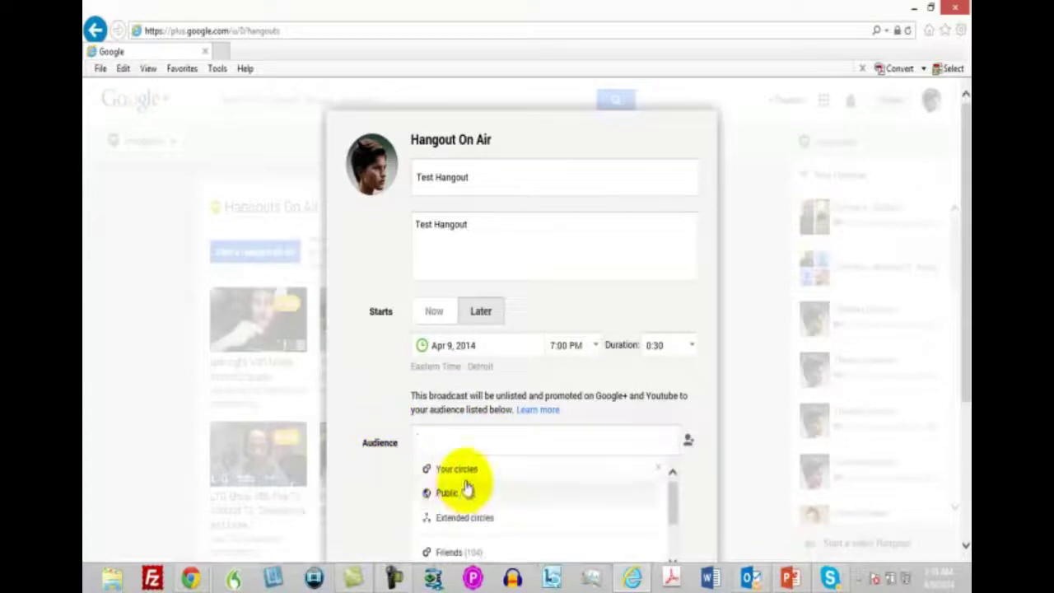
{"action": "left_click", "coordinate": [463, 475]}
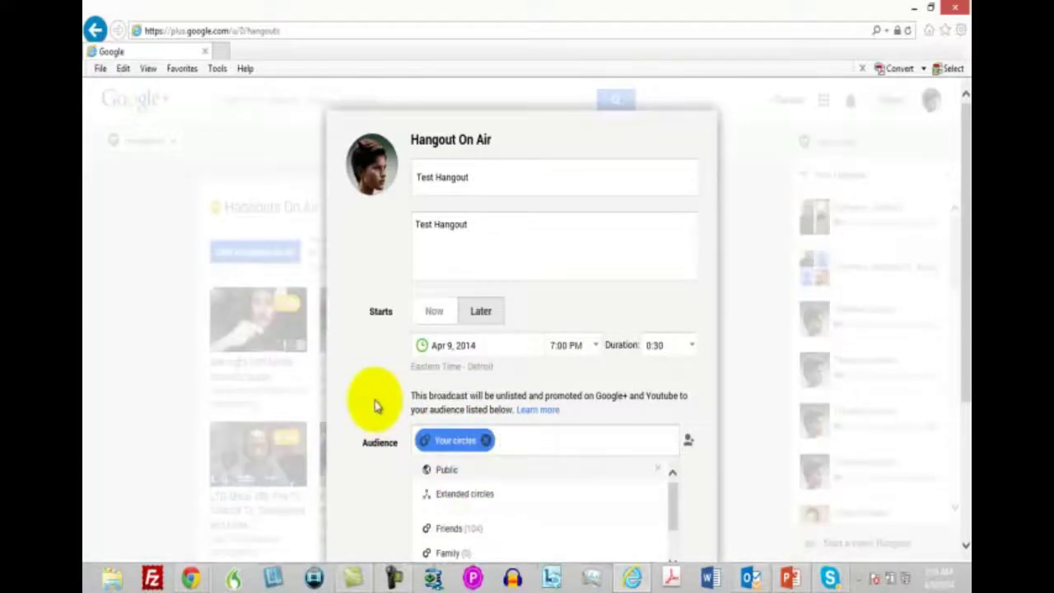
Share the scheduled Test Hangout to create its event page
{"action": "scroll", "coordinate": [376, 404], "scroll_direction": "down", "scroll_amount": 1}
{"action": "scroll", "coordinate": [376, 404], "scroll_direction": "down", "scroll_amount": 1}
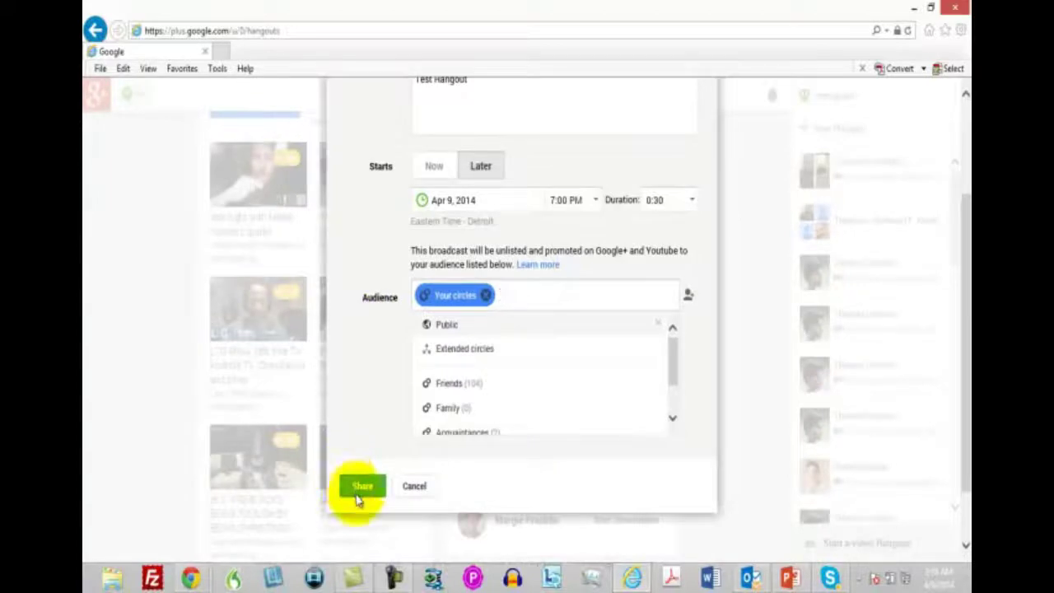
{"action": "left_click", "coordinate": [360, 490]}
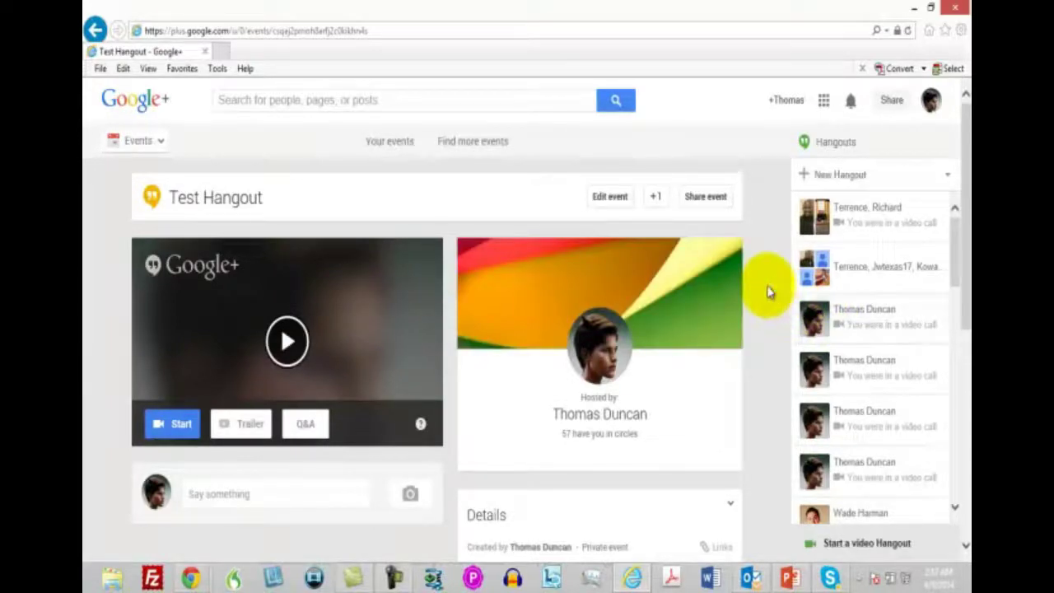
Show the links in the Test Hangout event's details and select the video embed code
{"action": "scroll", "coordinate": [765, 291], "scroll_direction": "down", "scroll_amount": 2}
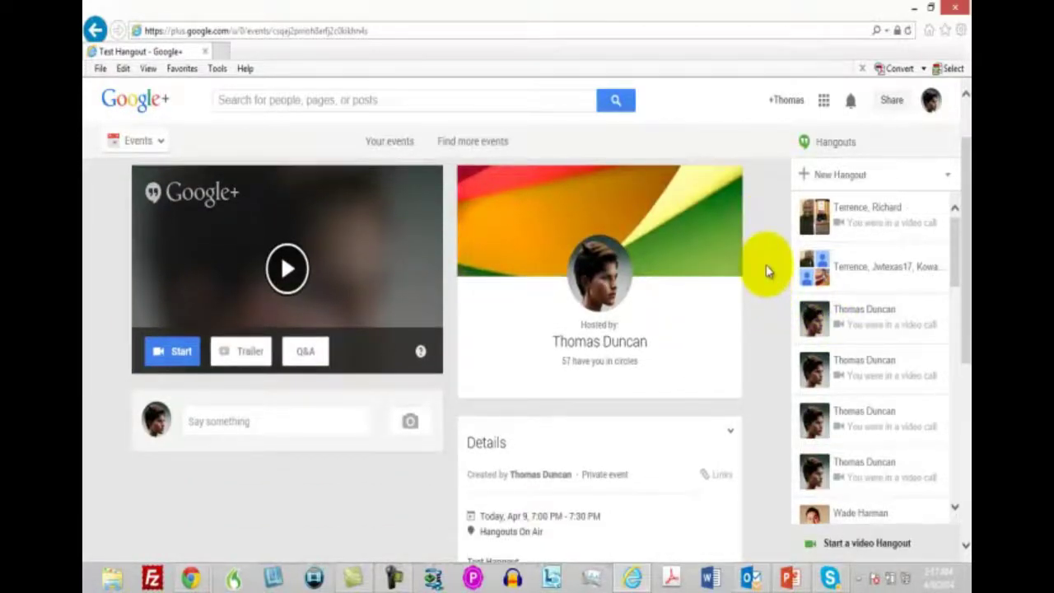
{"action": "scroll", "coordinate": [766, 272], "scroll_direction": "down", "scroll_amount": 2}
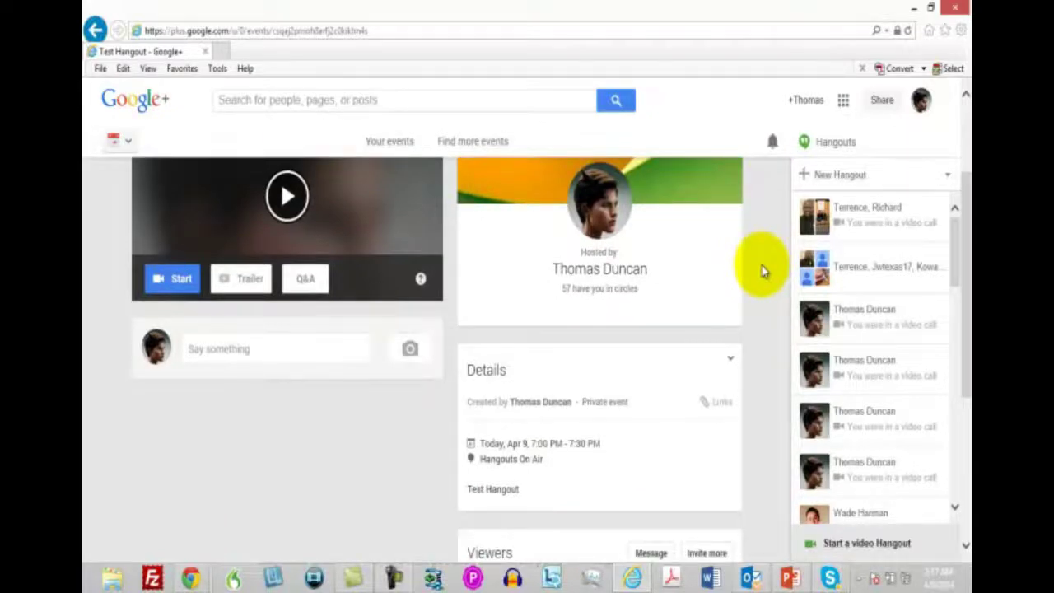
{"action": "scroll", "coordinate": [762, 272], "scroll_direction": "down", "scroll_amount": 4}
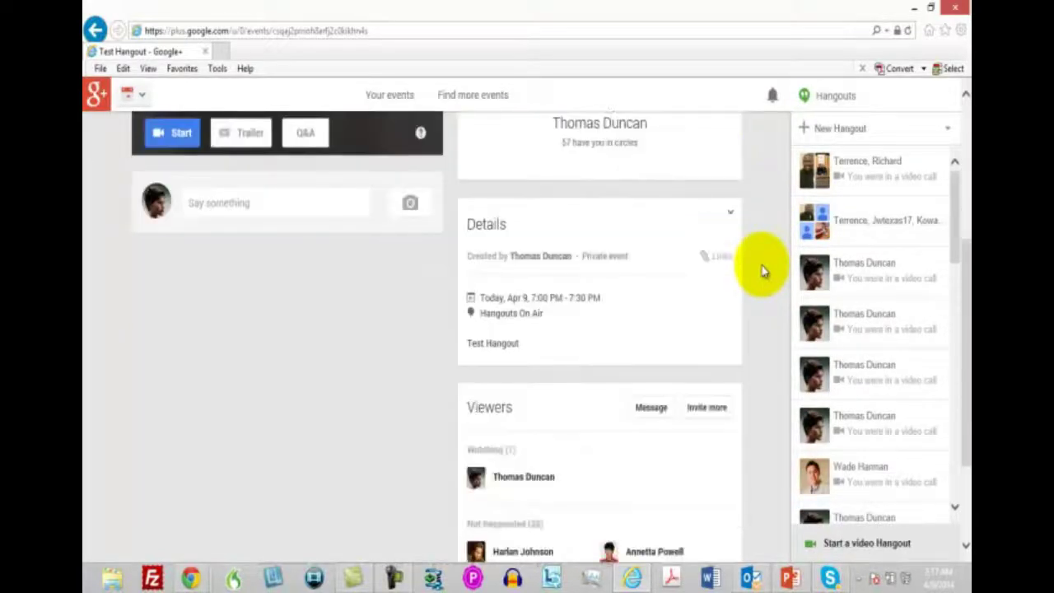
{"action": "left_click", "coordinate": [716, 260]}
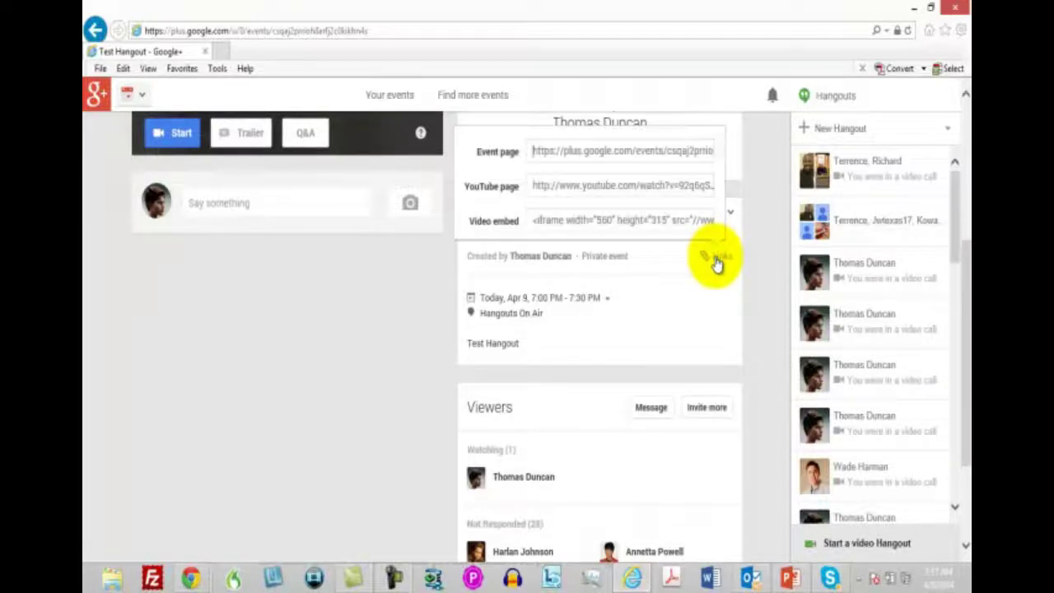
{"action": "left_click", "coordinate": [533, 220]}
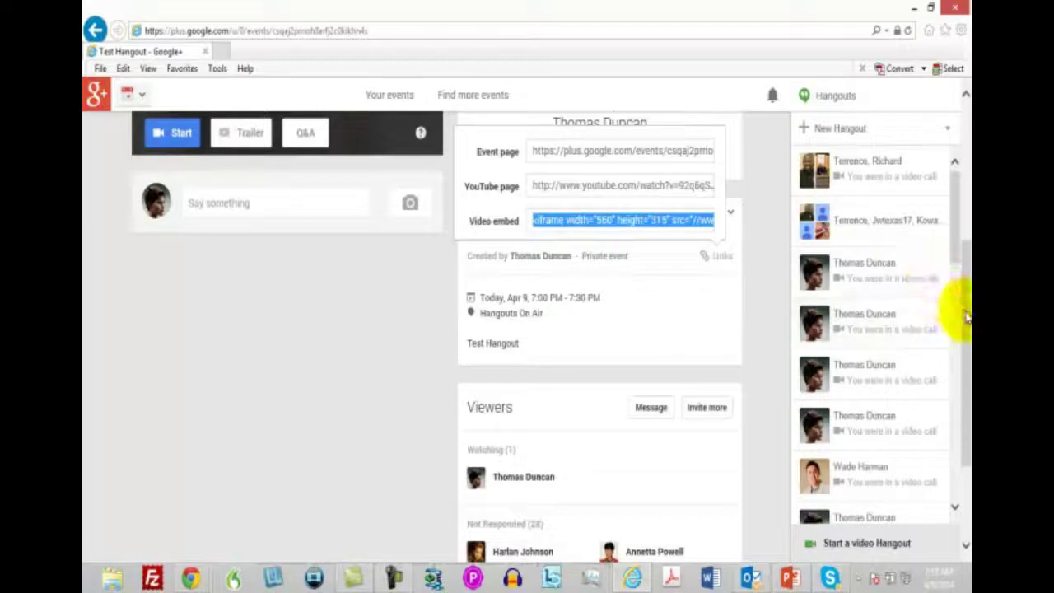
{"action": "left_click_drag", "start_coordinate": [967, 317], "coordinate": [964, 198]}
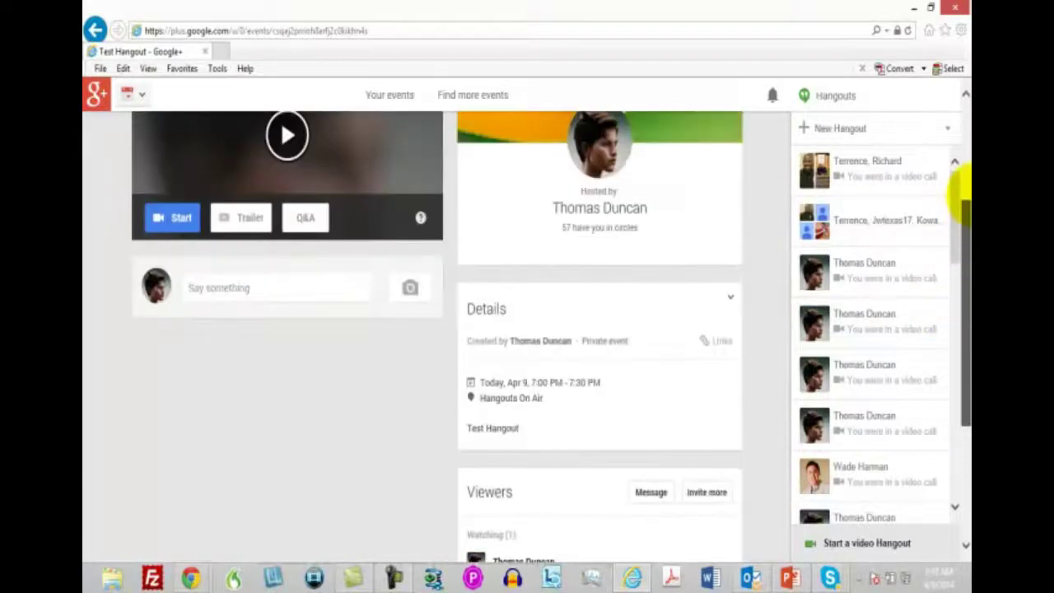
{"action": "scroll", "coordinate": [962, 191], "scroll_direction": "up", "scroll_amount": 3}
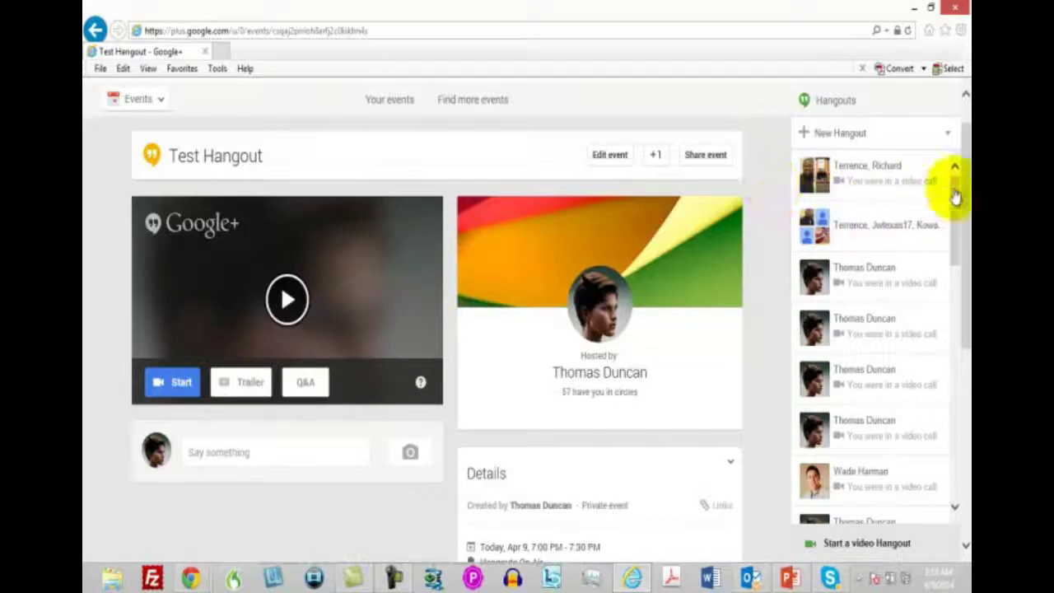
{"action": "left_click_drag", "start_coordinate": [968, 187], "coordinate": [968, 240]}
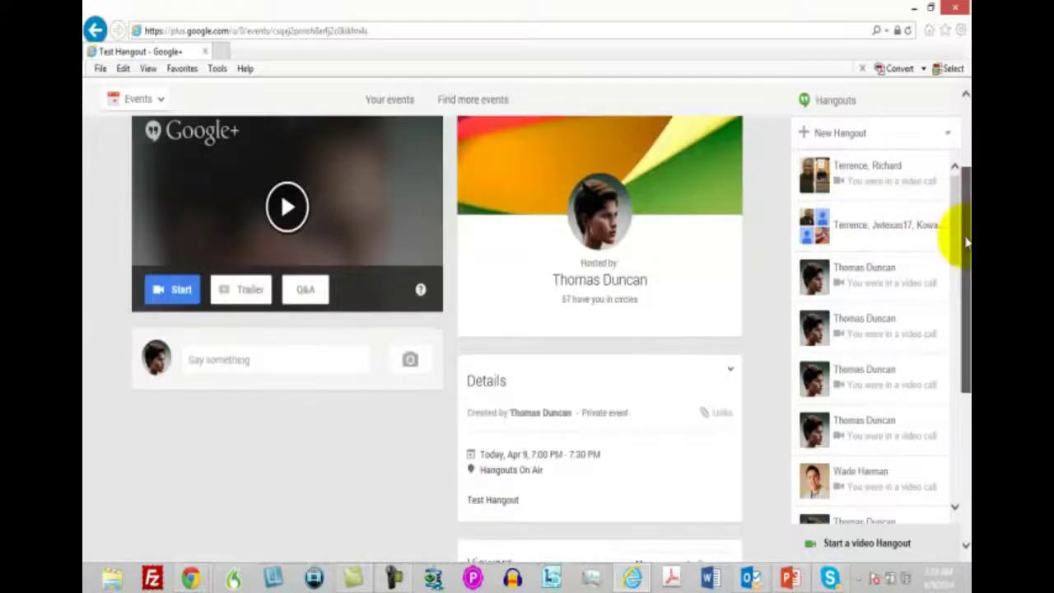